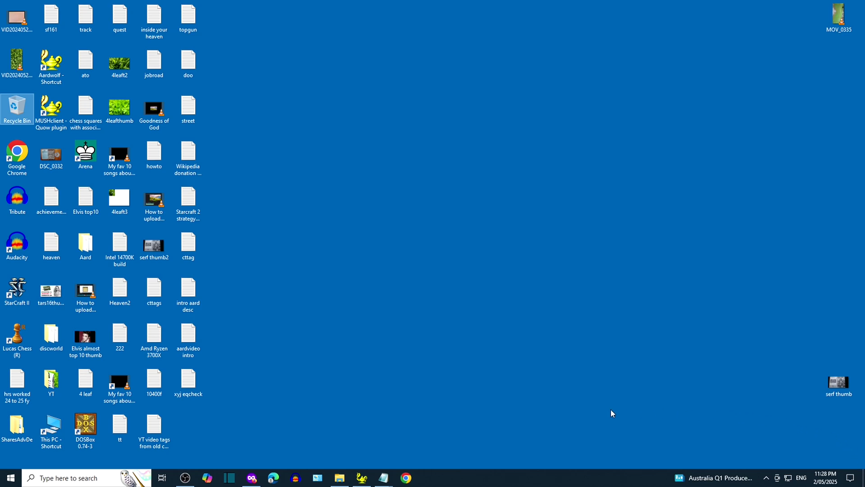
Step: Open Chrome and search Google for 'stockfish chess'
left_click(411, 477)
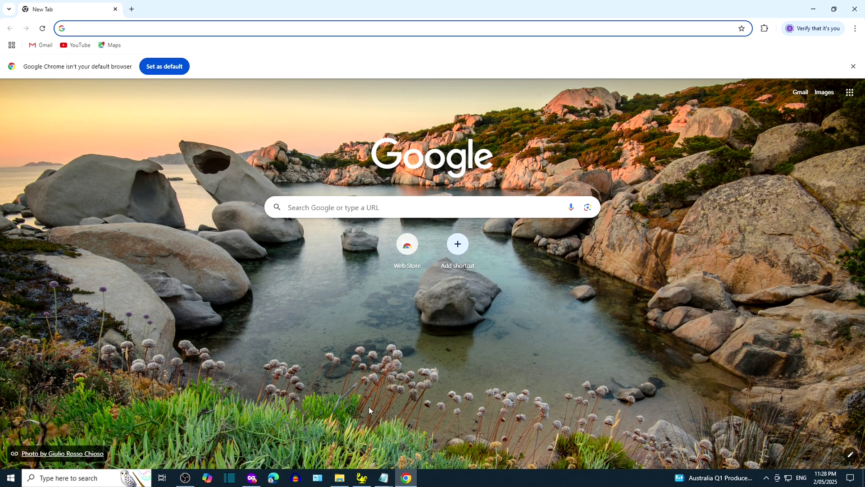
left_click(317, 206)
type("s")
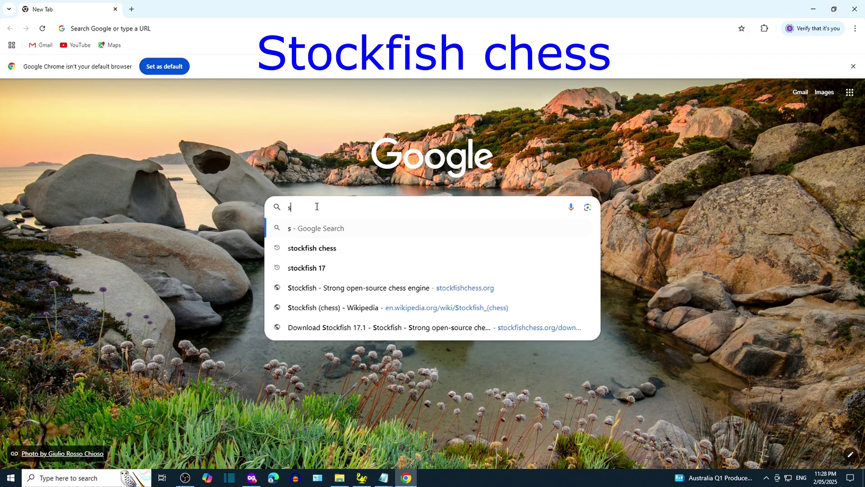
type("tockfish chess")
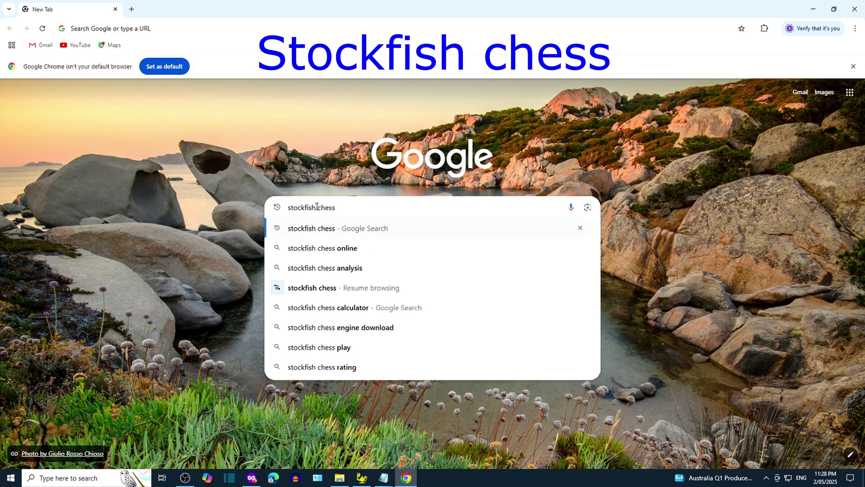
key("Return")
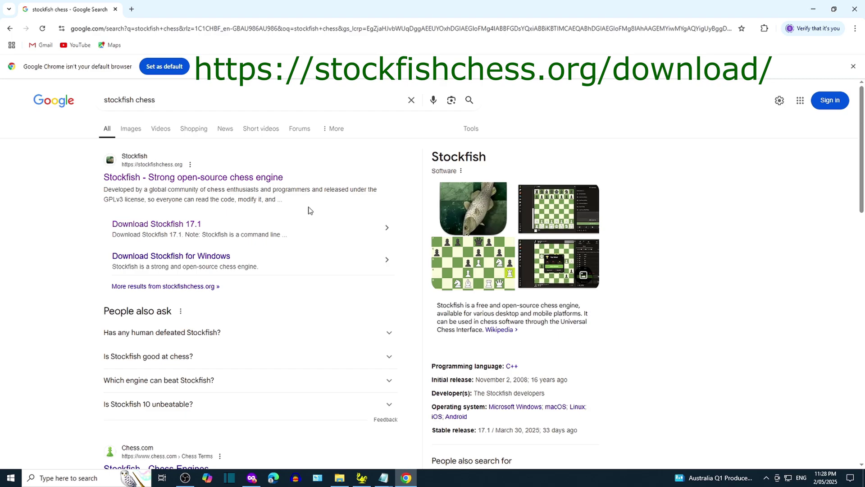
Step: Open the Download Stockfish 17.1 page and look through the available builds
left_click(191, 225)
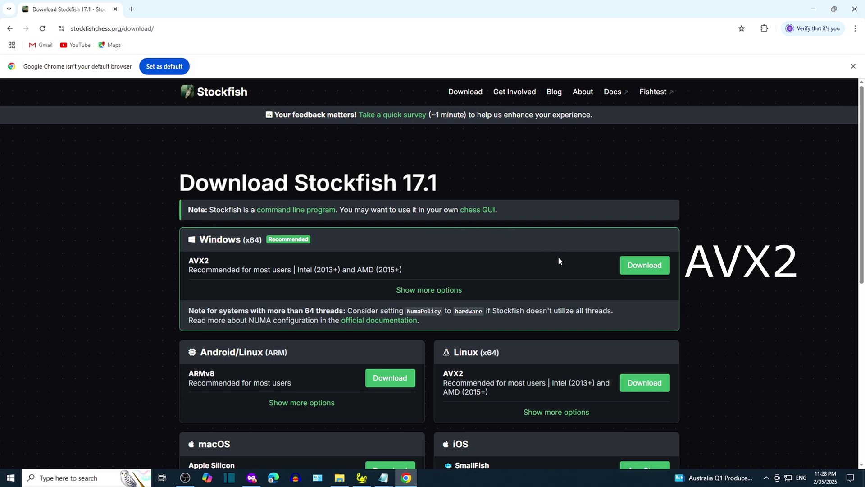
scroll(558, 258, "down", 3)
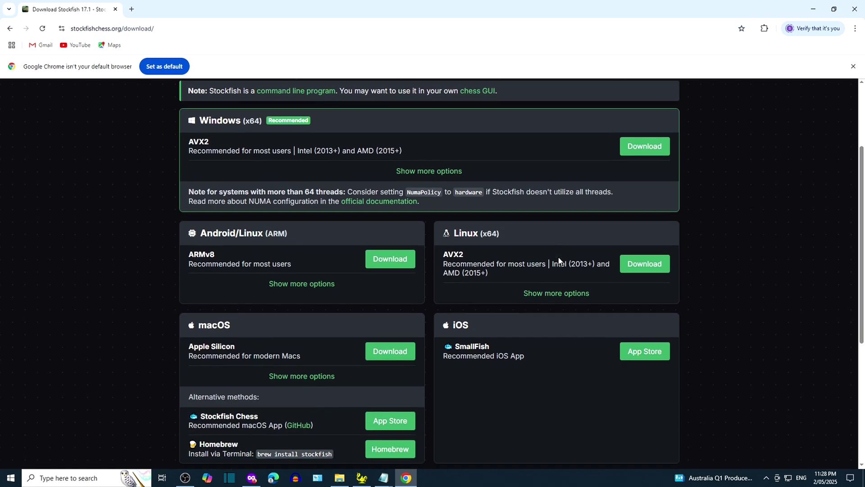
scroll(558, 256, "down", 1)
scroll(558, 256, "down", 2)
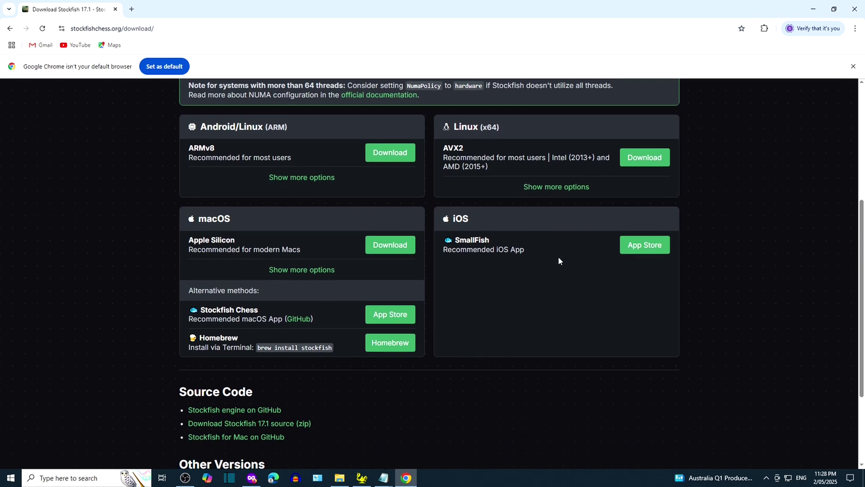
scroll(559, 261, "down", 2)
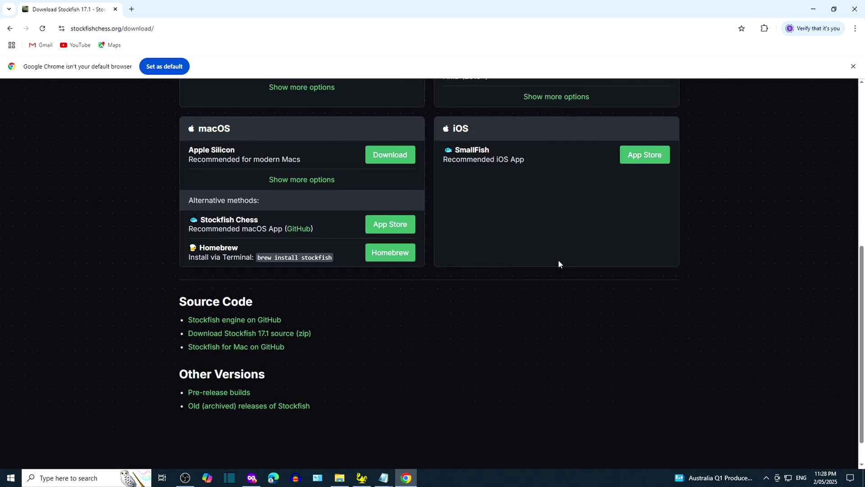
scroll(559, 263, "up", 5)
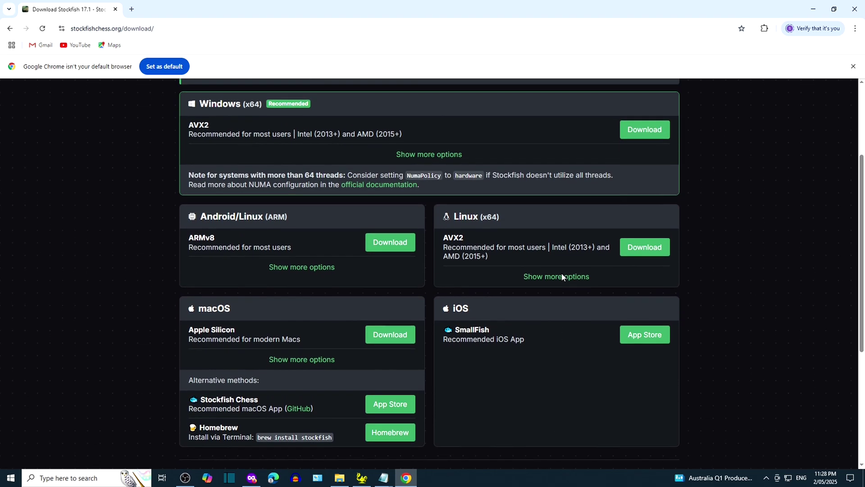
scroll(562, 274, "up", 2)
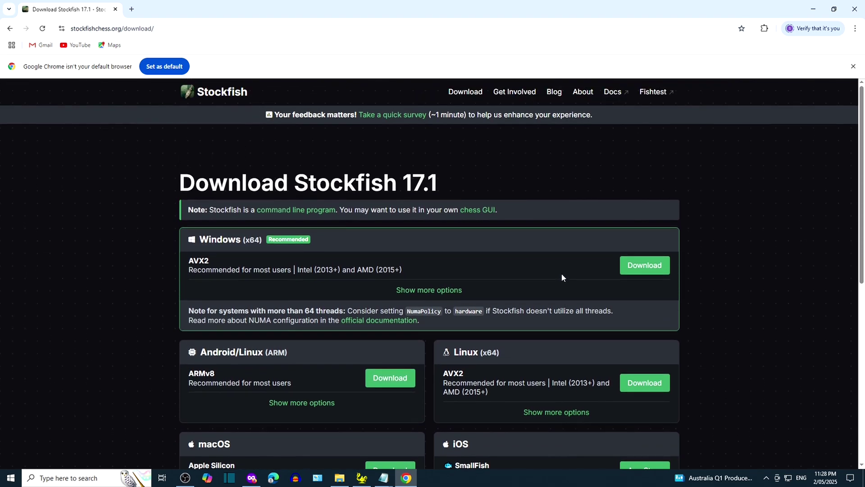
Step: Download the recommended Windows AVX2 zip and show it in its Downloads folder
left_click(633, 269)
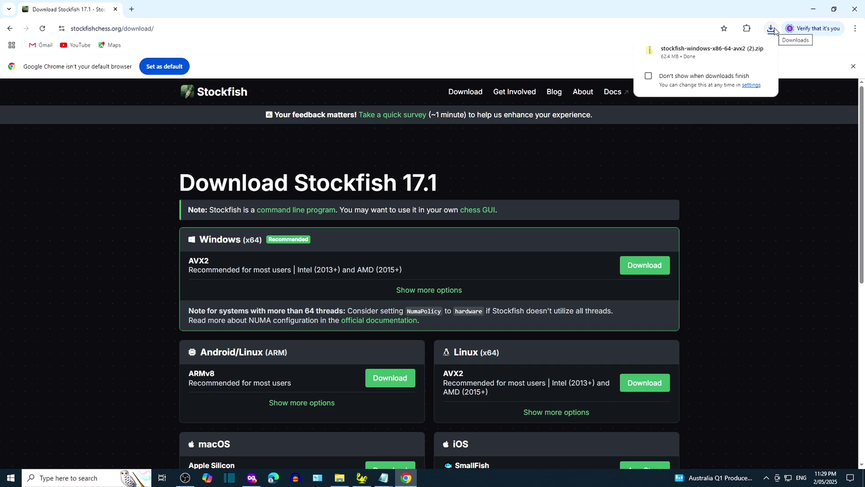
right_click(727, 51)
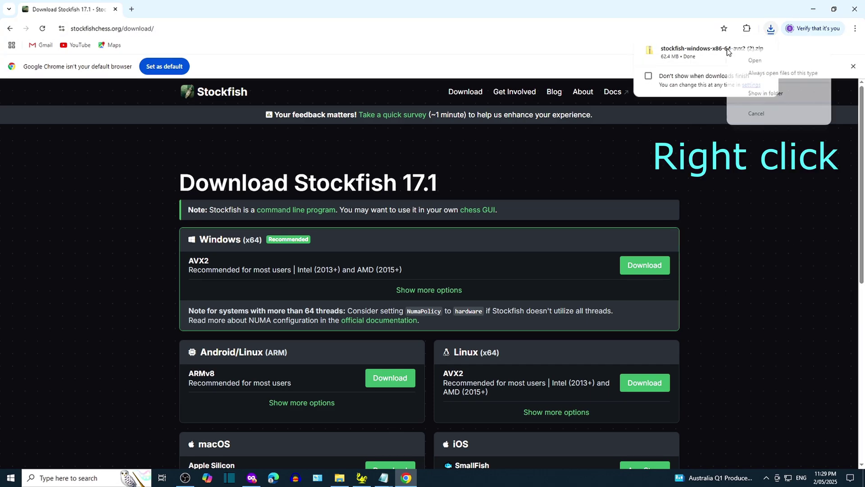
left_click(751, 94)
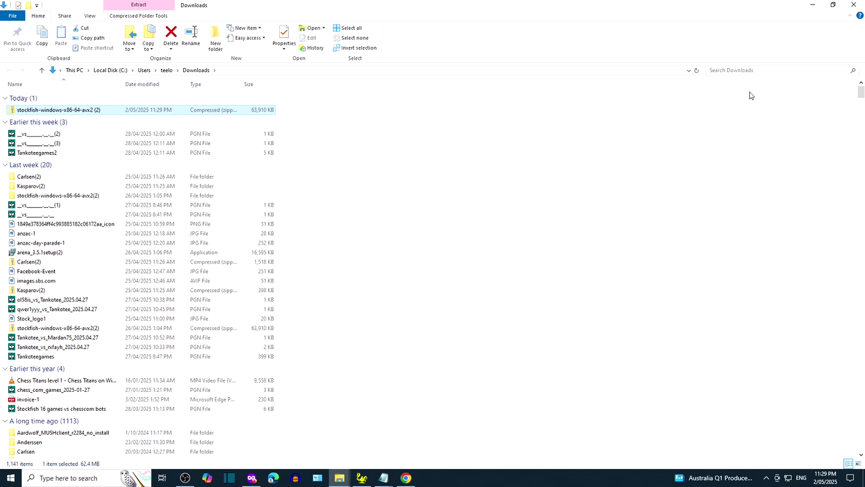
Step: Extract the Stockfish zip into the default Downloads location, then return to Chrome
right_click(262, 113)
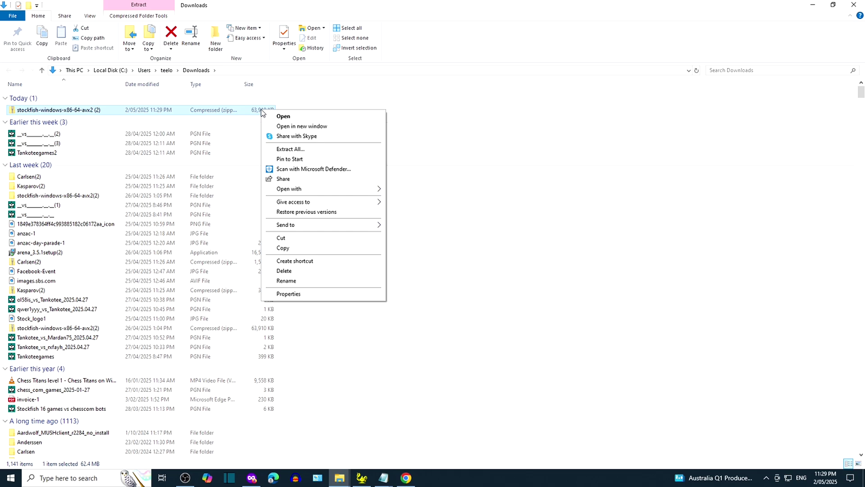
left_click(275, 152)
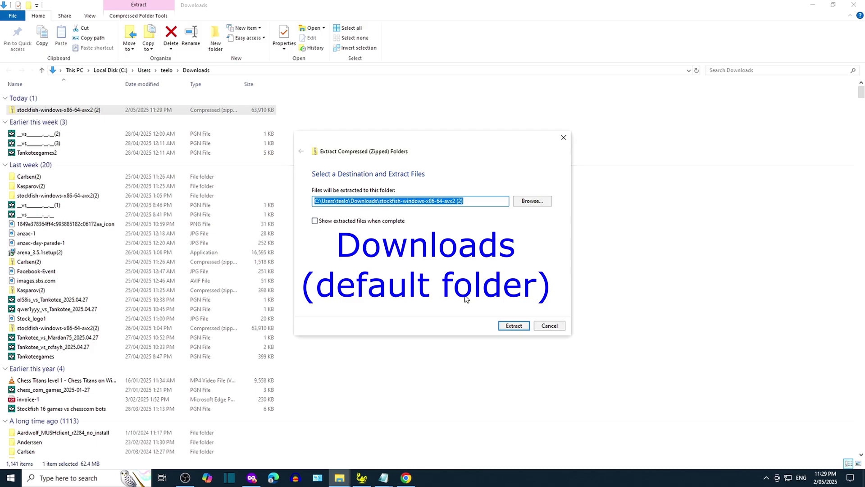
left_click(509, 326)
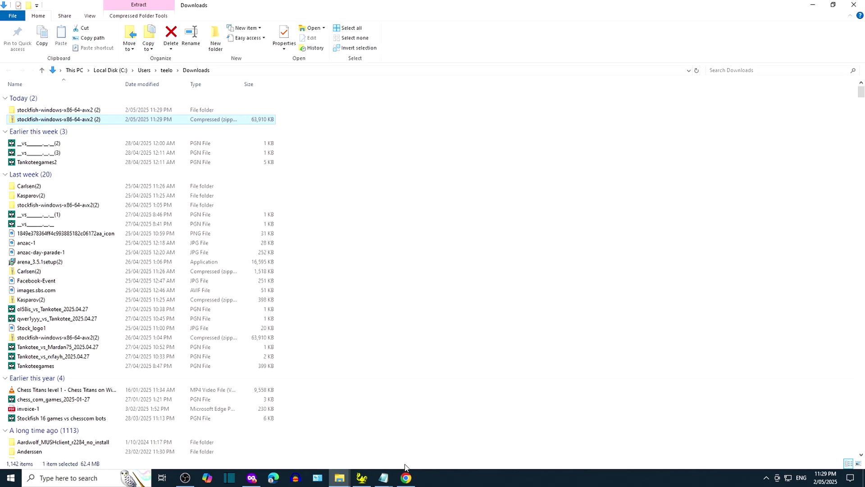
left_click(406, 478)
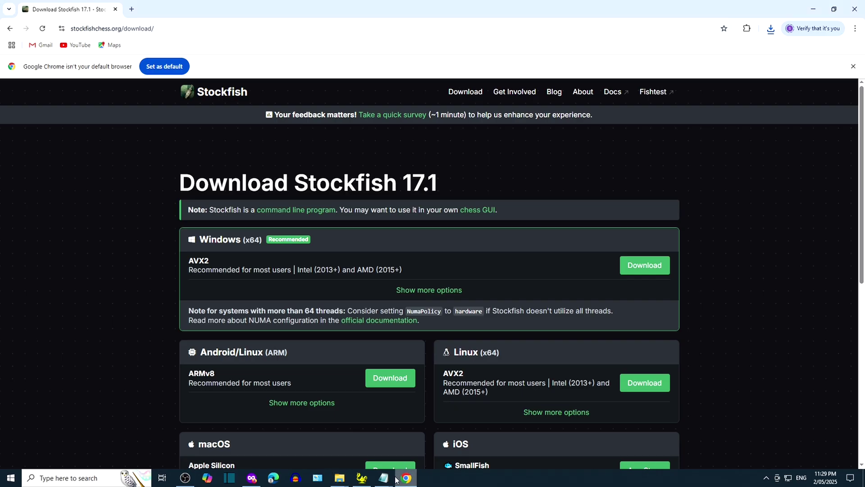
Step: In a new tab, search Google for 'Lucas chess' and open the Lucas Chess website
left_click(132, 10)
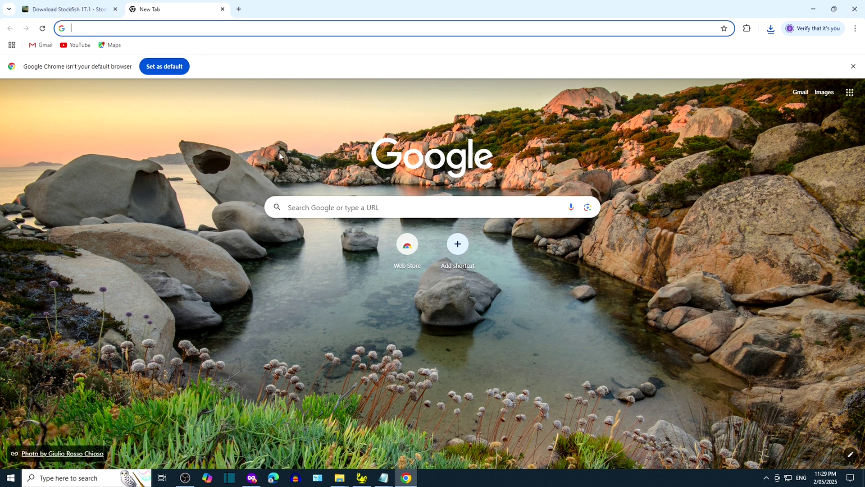
left_click(321, 203)
type("L")
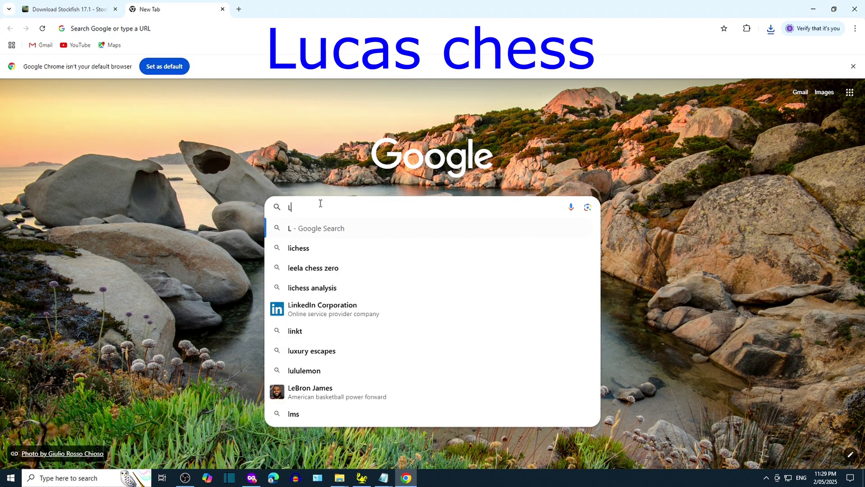
type("ucas chess")
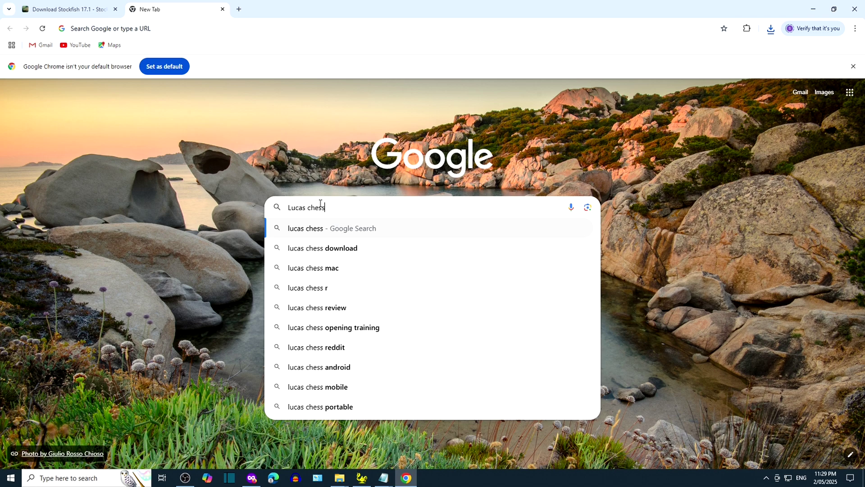
key("Return")
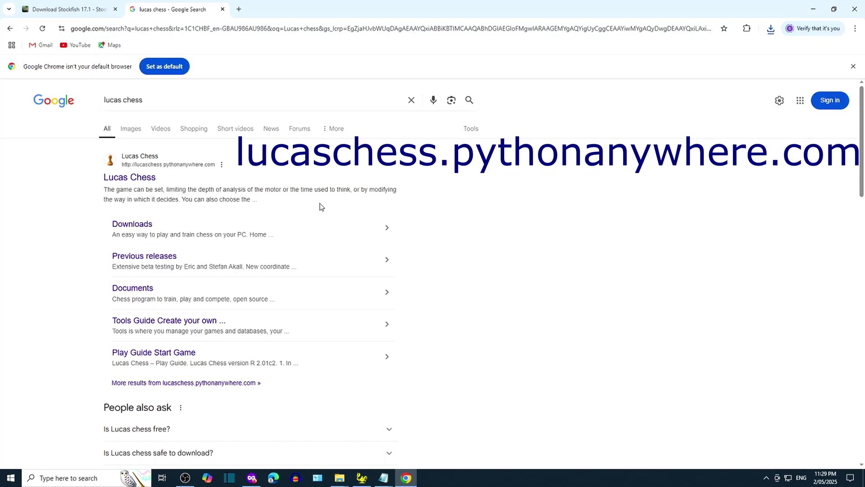
left_click(148, 179)
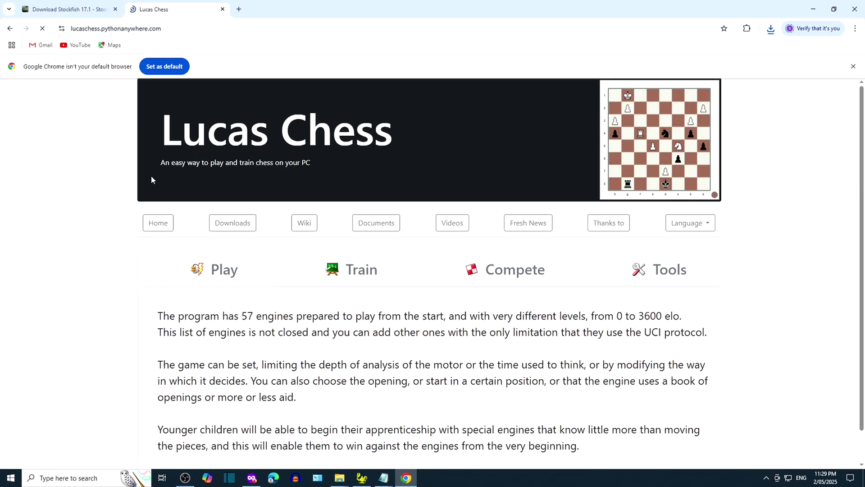
Step: Download the InsLucasChessR02_19l.exe installer and check it in recent downloads
left_click(233, 222)
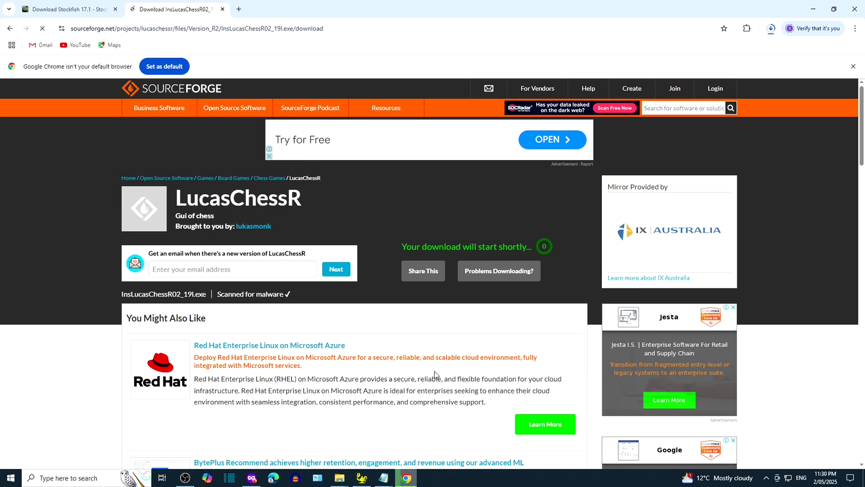
left_click(771, 29)
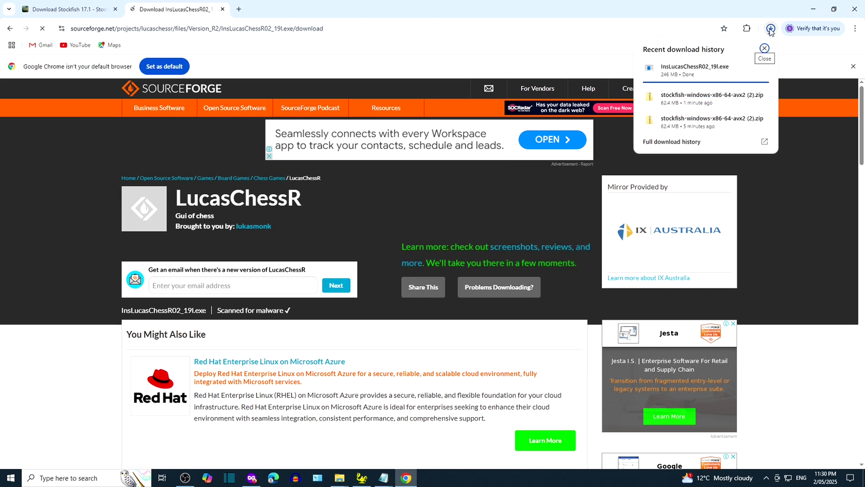
Step: Launch the LucasChessR installer, letting it run past the SmartScreen warning
left_click(701, 72)
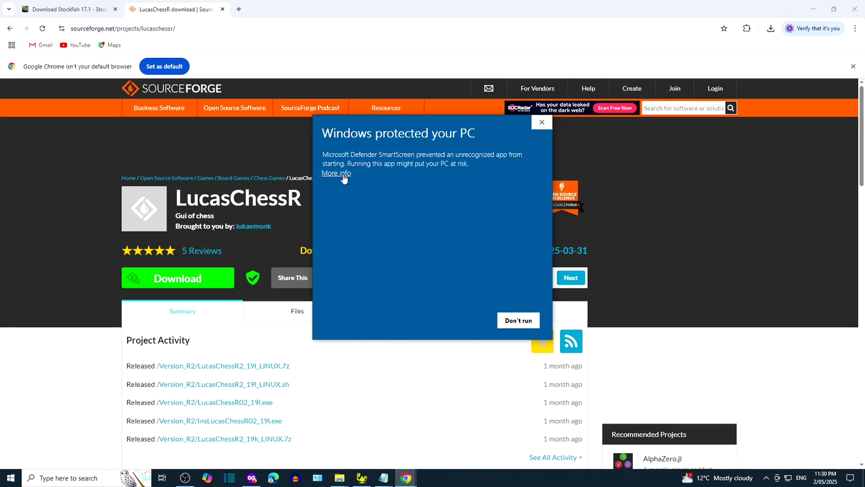
left_click(342, 174)
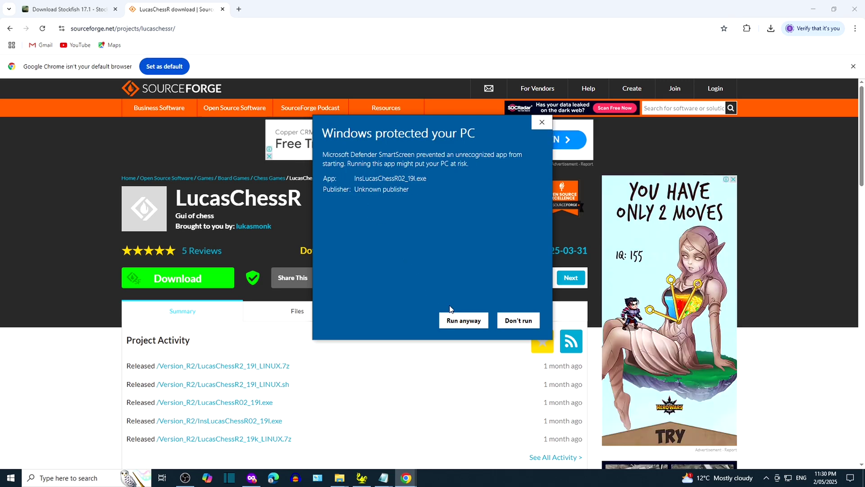
left_click(455, 320)
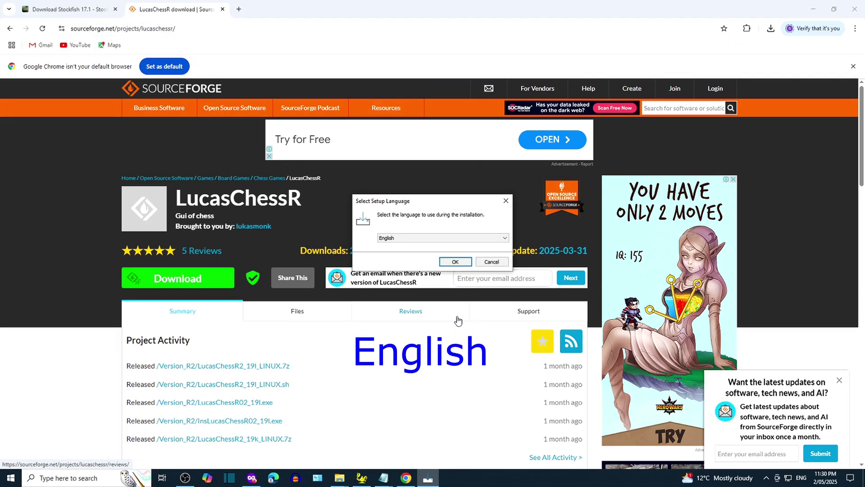
Step: Confirm English as the setup language and accept the license agreement
left_click(455, 262)
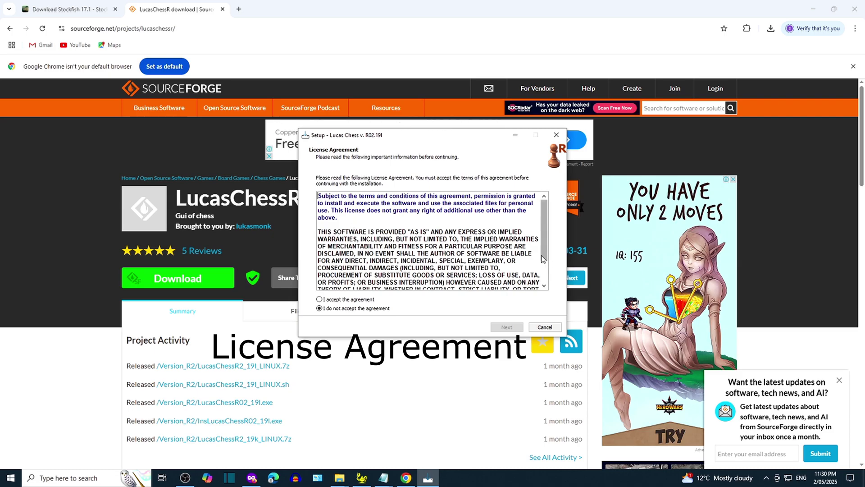
scroll(522, 261, "down", 2)
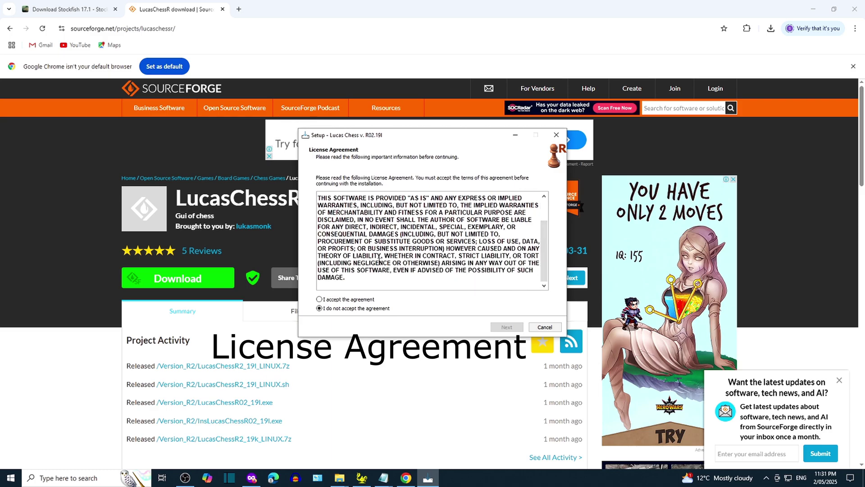
left_click(322, 300)
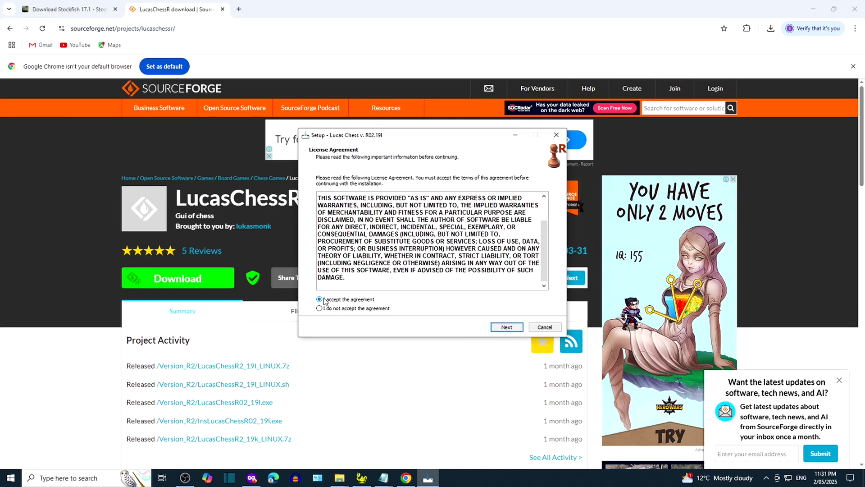
Step: Install Lucas Chess with the default folder, Start Menu folder and shortcuts, then launch it
left_click(505, 326)
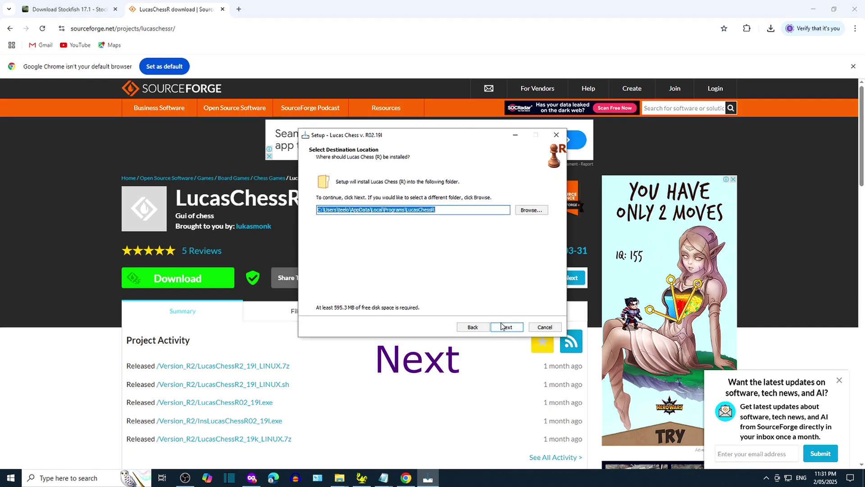
left_click(505, 326)
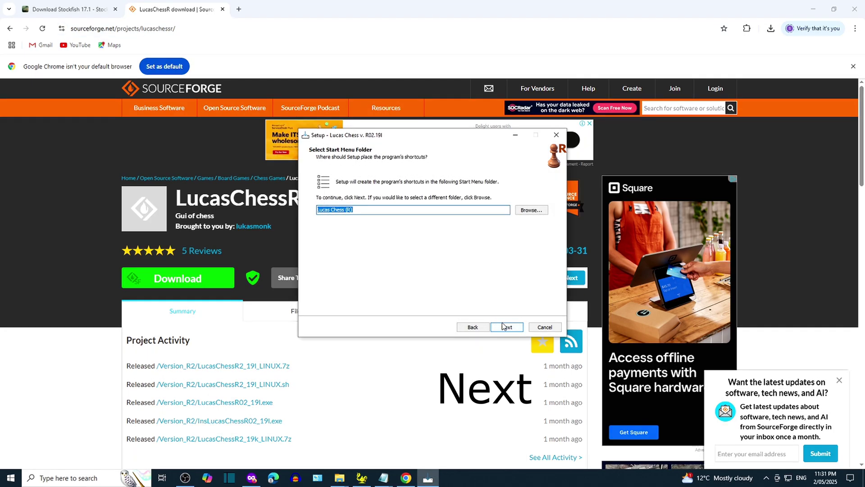
left_click(503, 325)
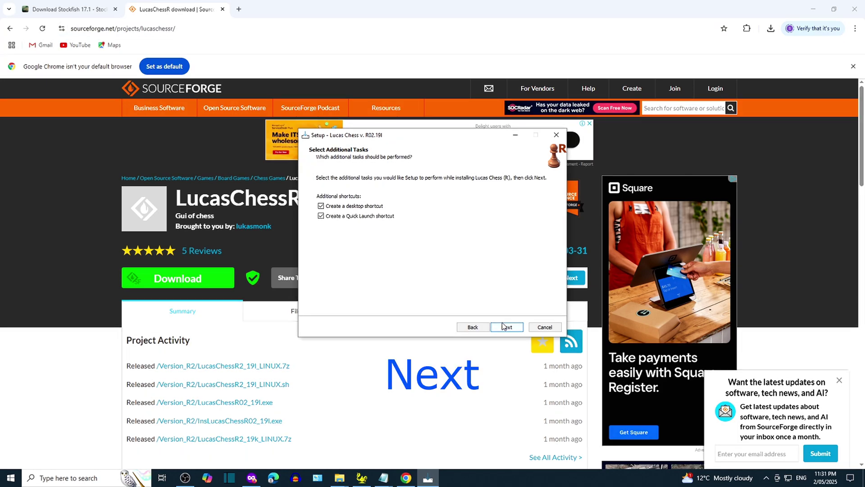
left_click(503, 326)
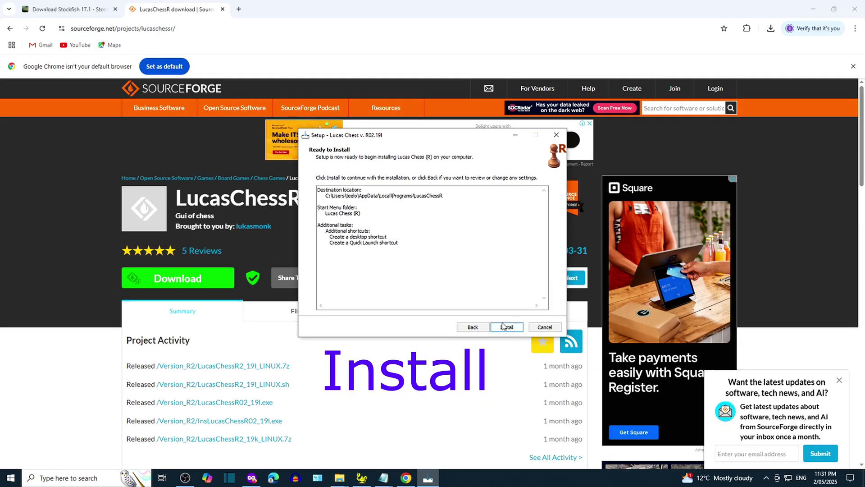
left_click(502, 325)
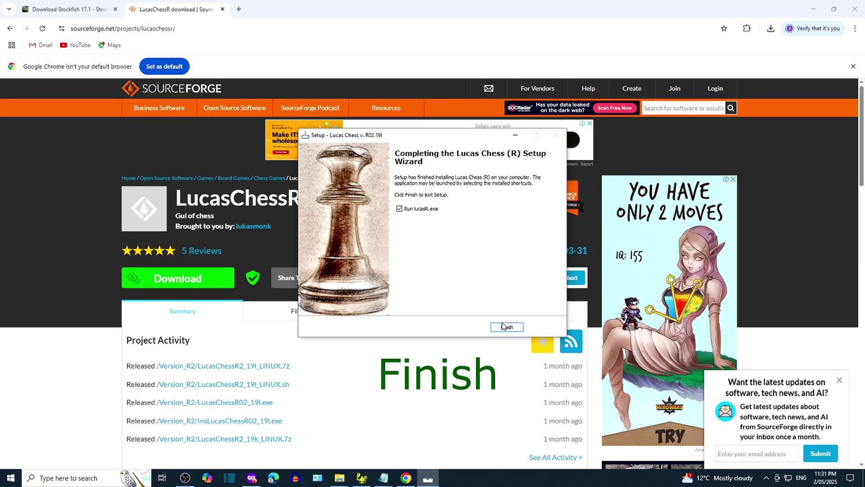
left_click(504, 327)
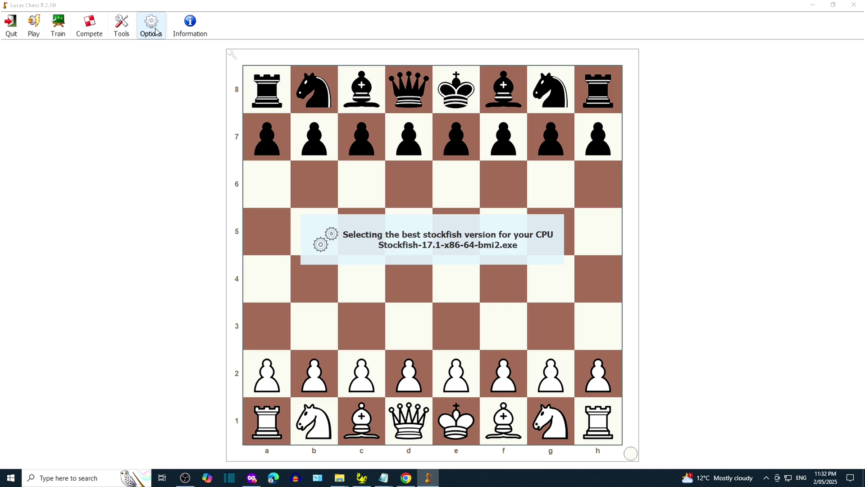
Step: Add a new external engine from Downloads > stockfish-windows-x86-64-avx2 (2) > stockfish executable
left_click(153, 27)
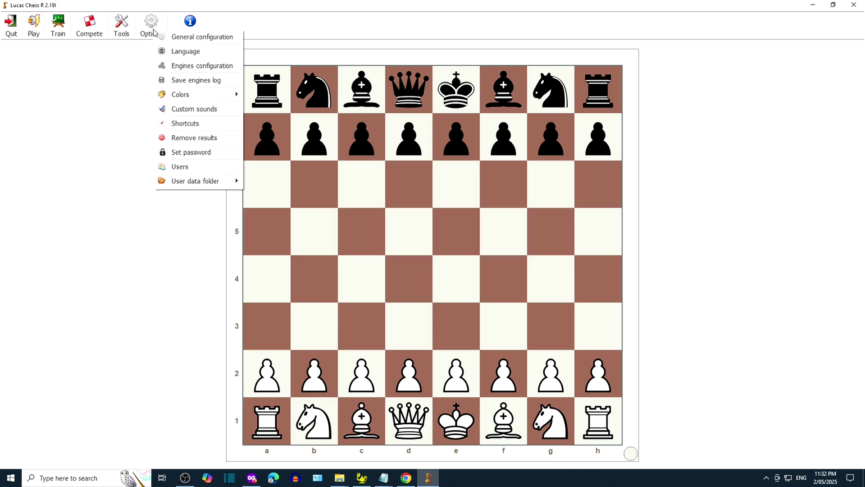
left_click(199, 66)
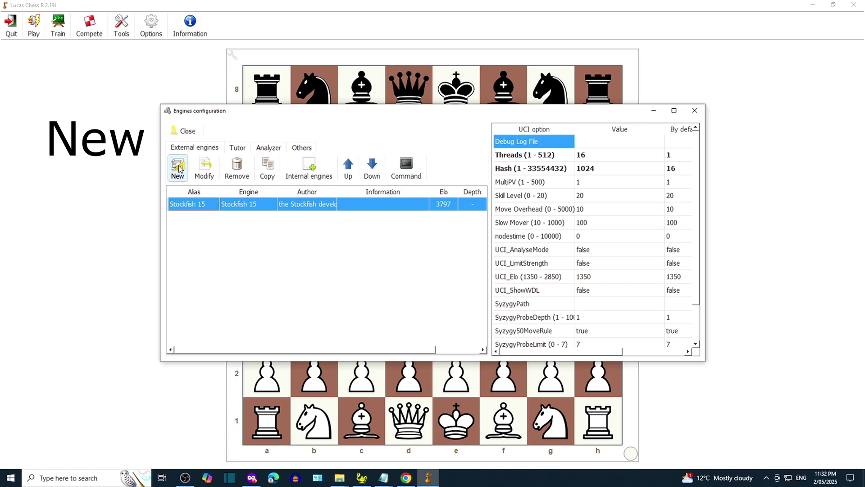
left_click(178, 167)
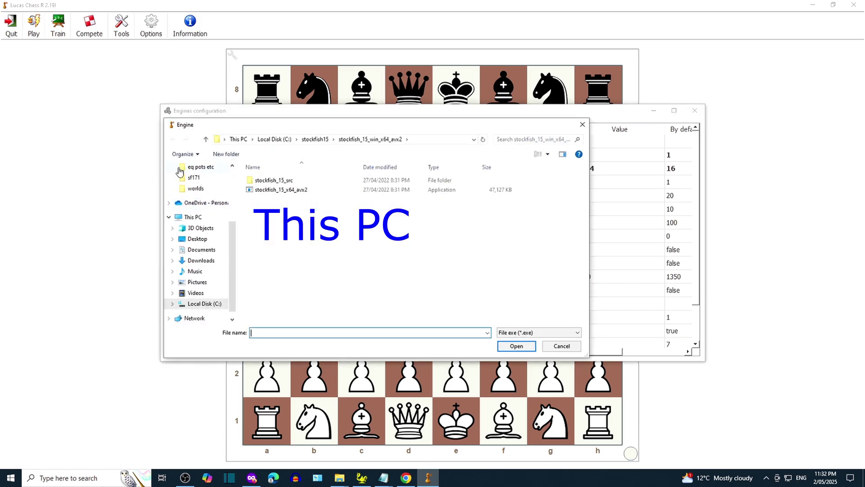
left_click(193, 217)
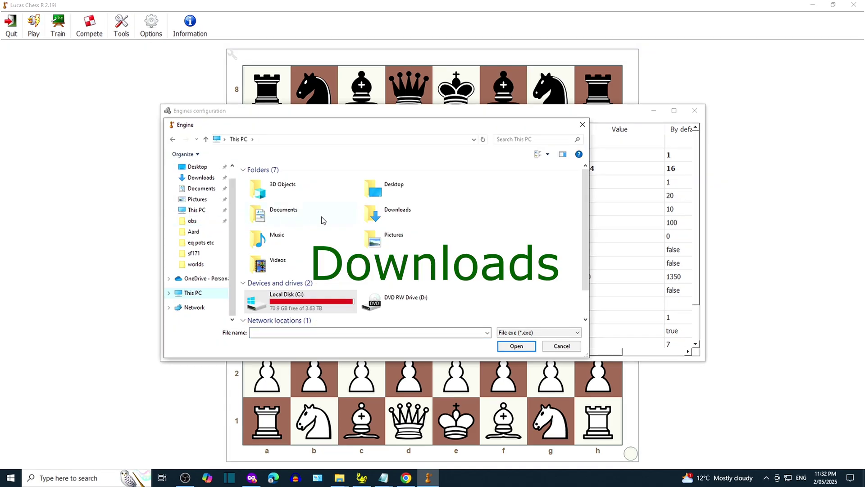
double_click(398, 213)
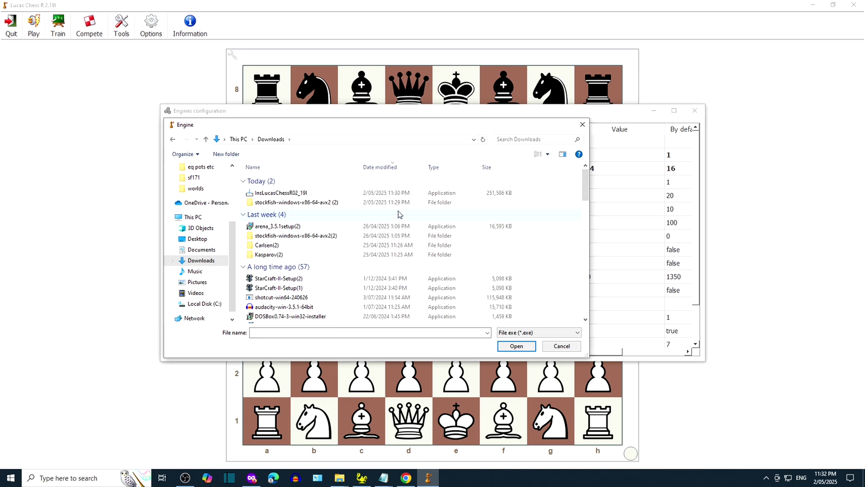
double_click(366, 203)
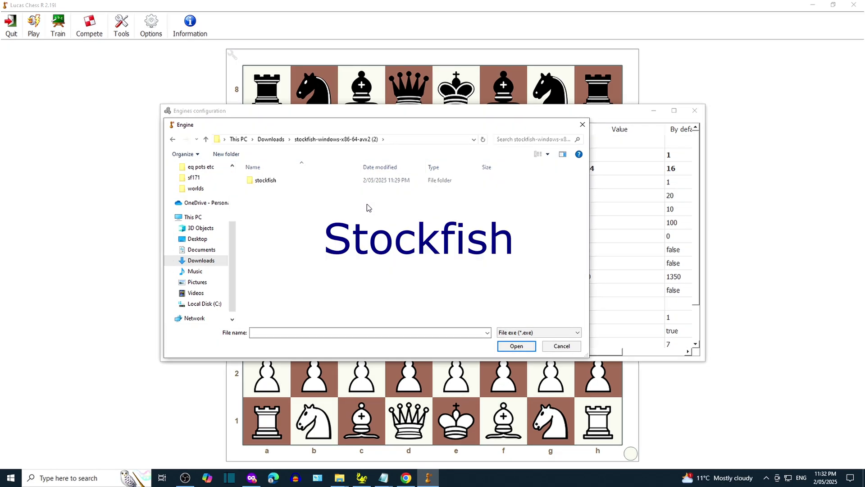
double_click(369, 181)
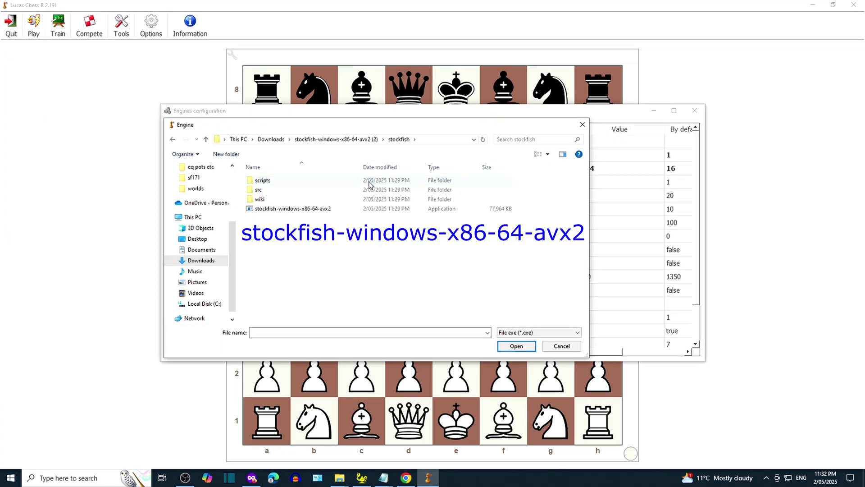
double_click(372, 208)
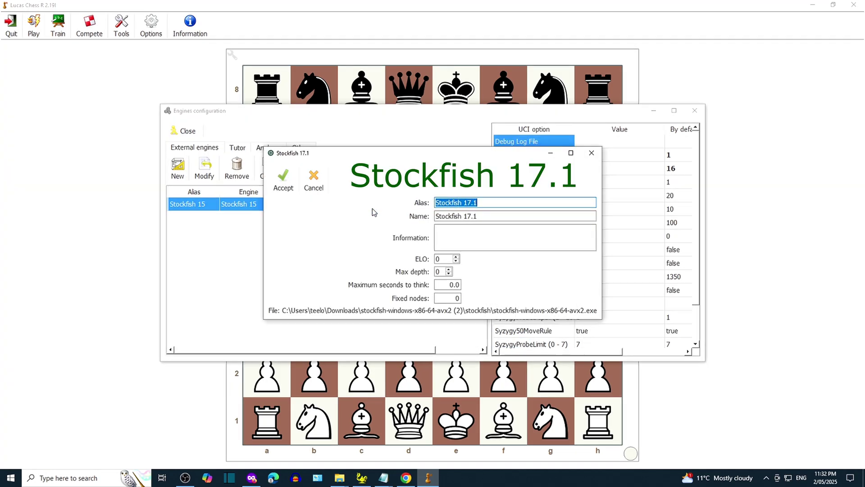
Step: Give Stockfish 17.1 Elo 3872 and max depth 4, then accept the engine
double_click(439, 259)
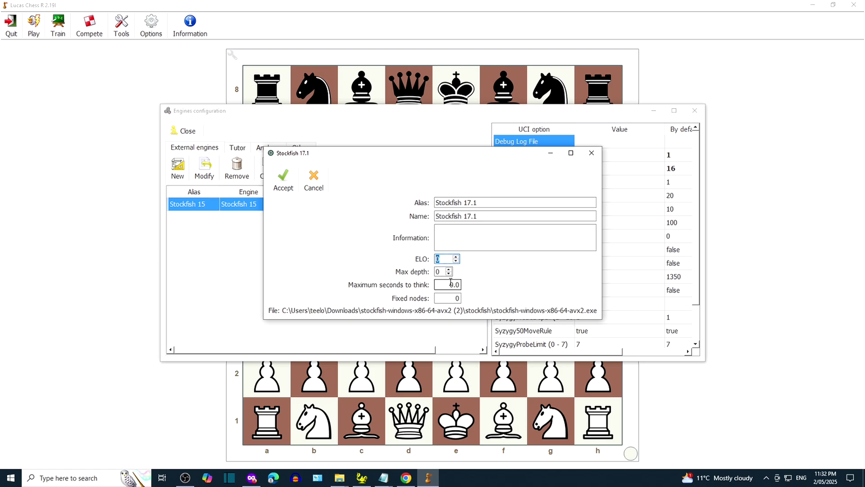
type("3872")
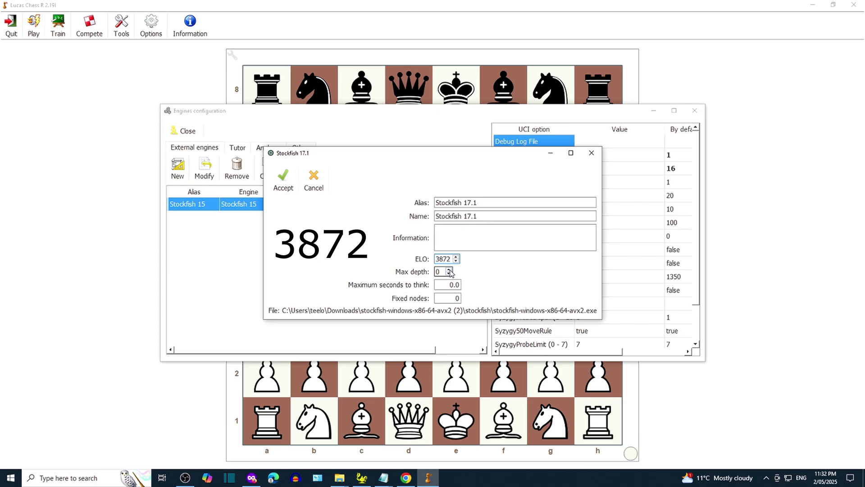
left_click(449, 270)
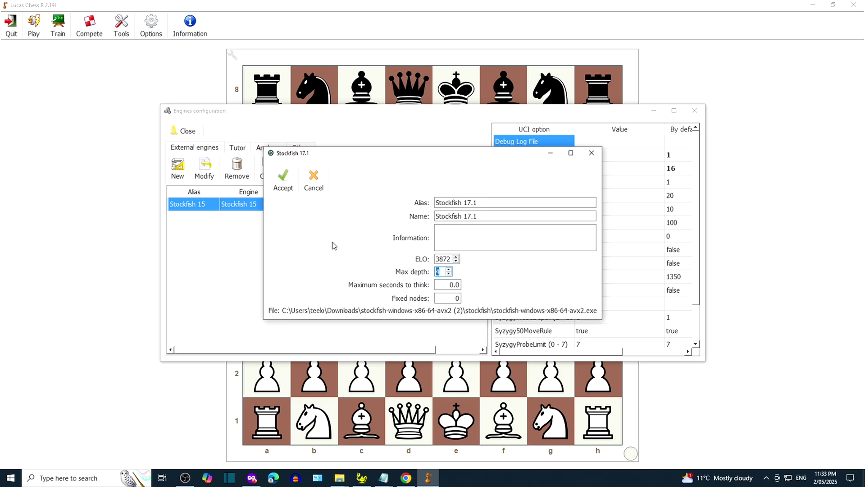
left_click(280, 184)
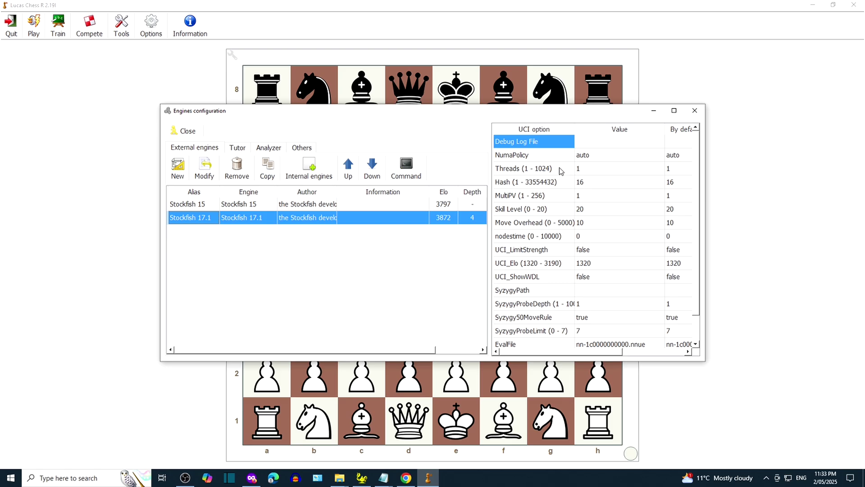
Step: Give Stockfish 17.1 16 threads and 4096 MB hash, then close the engines configuration
double_click(590, 170)
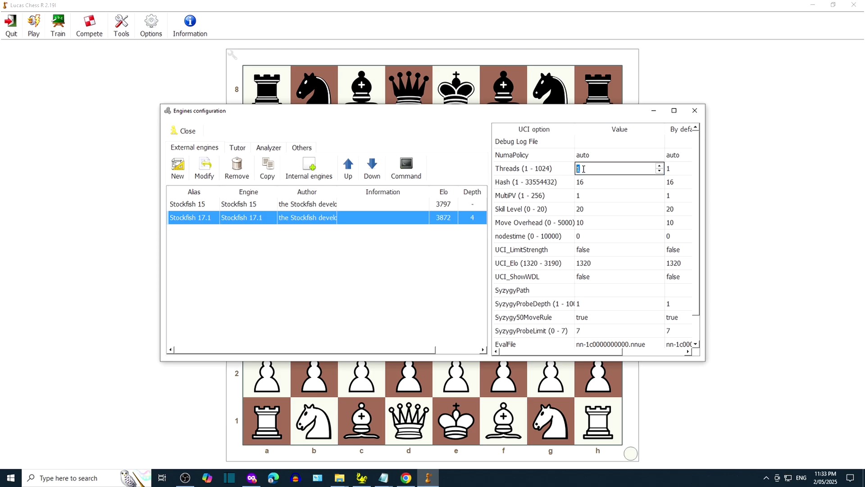
type("16")
left_click(588, 182)
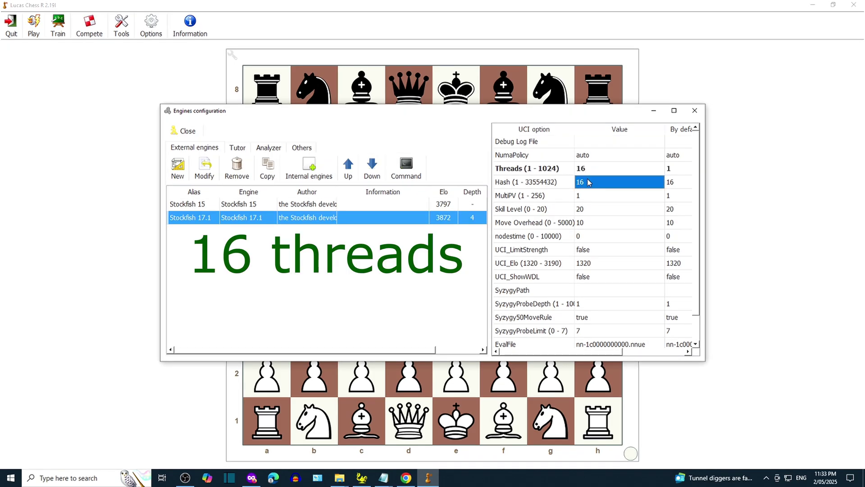
double_click(589, 182)
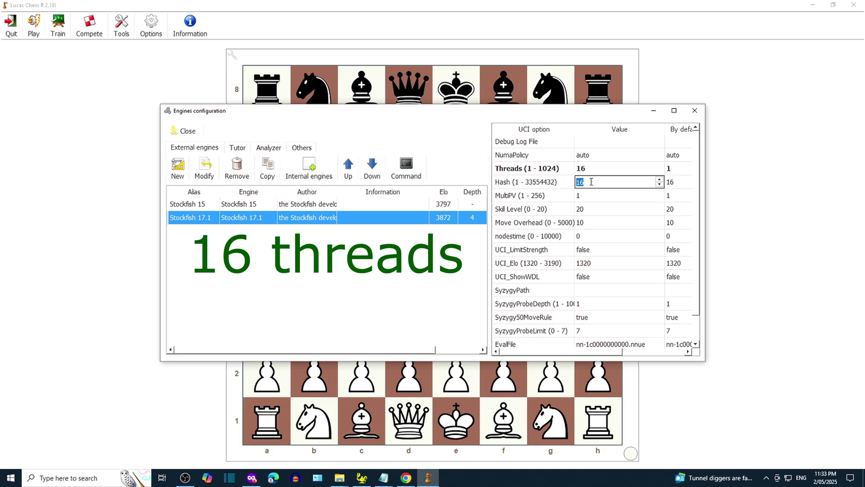
type("4096")
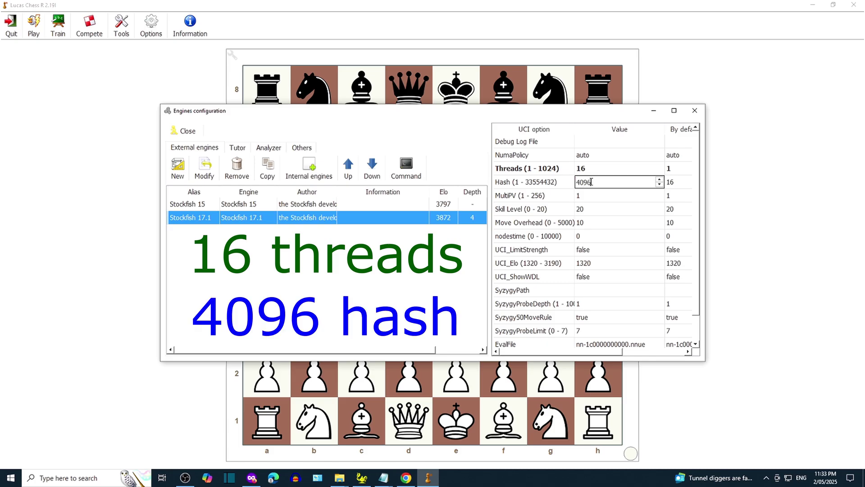
left_click(592, 198)
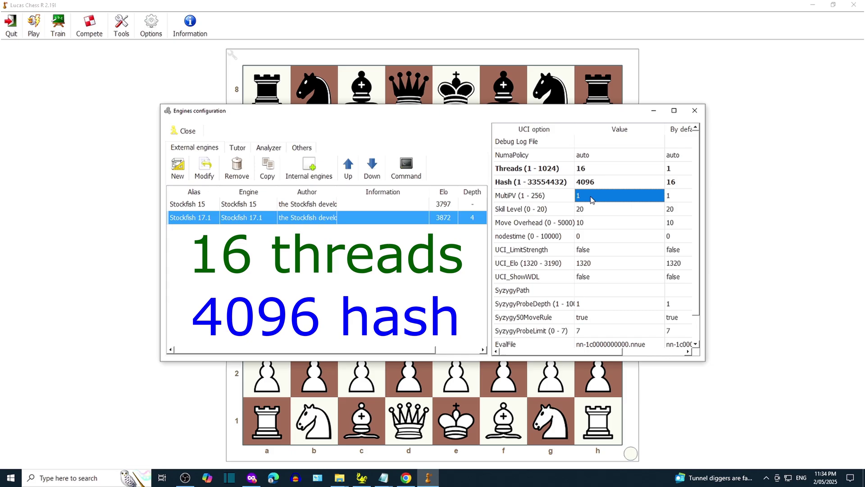
scroll(593, 212, "down", 1)
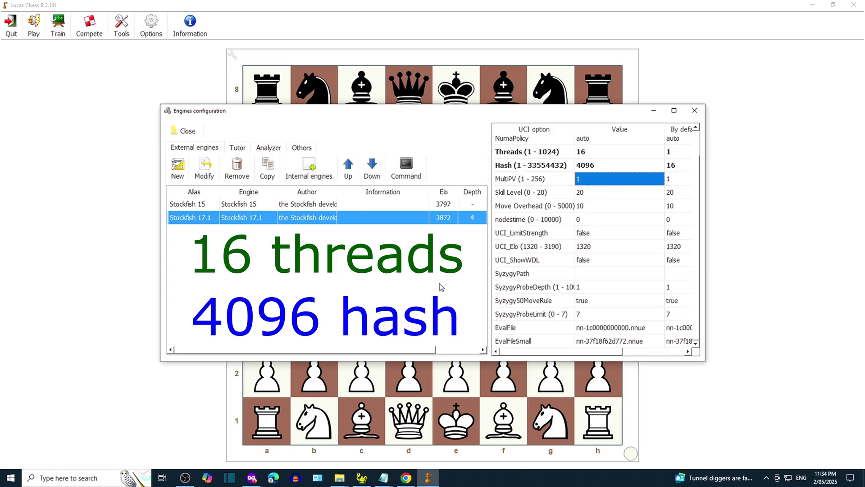
left_click(183, 132)
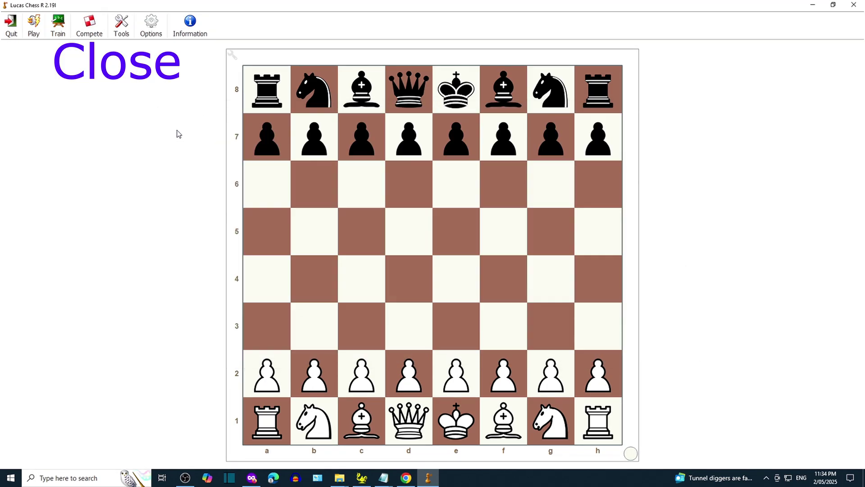
Step: Start a game against an engine with Stockfish 17.1 from External engines as the opponent
left_click(32, 28)
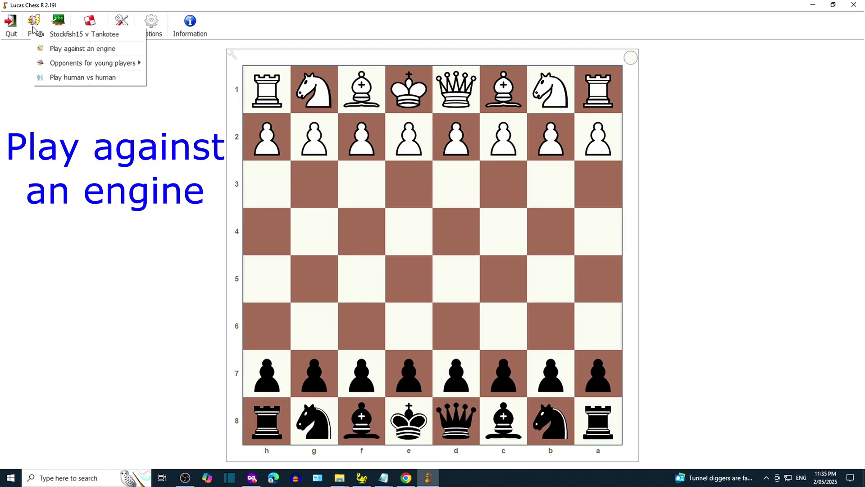
left_click(54, 50)
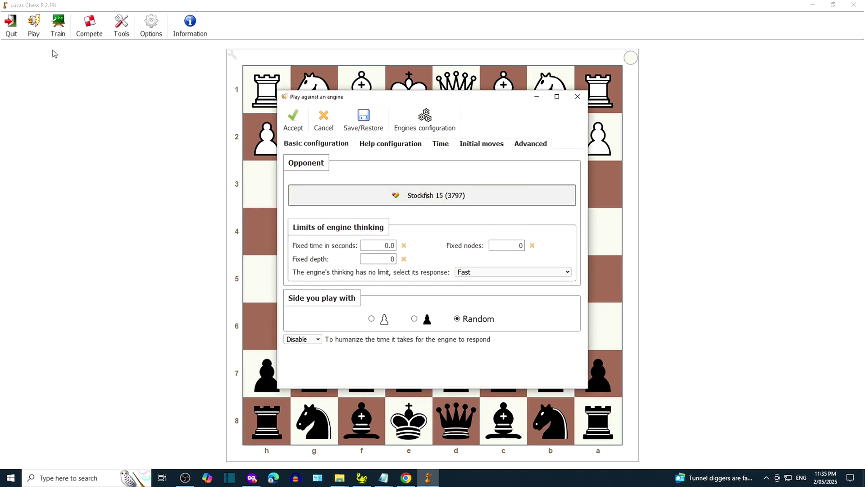
left_click(344, 199)
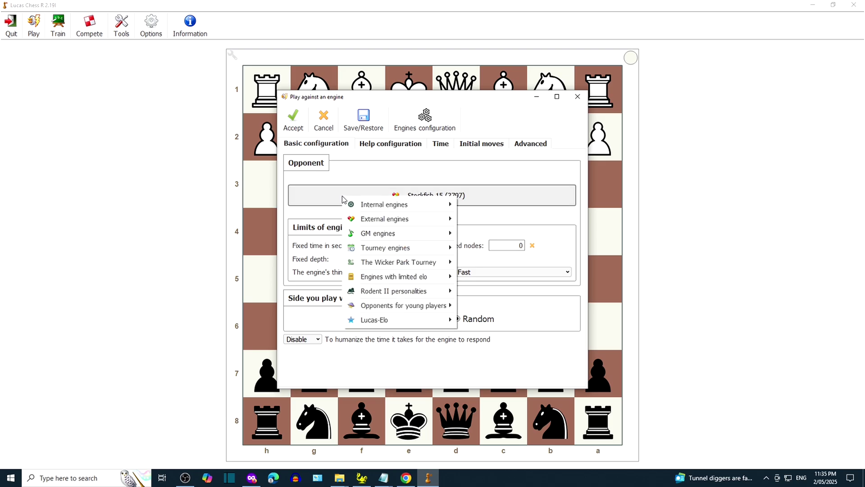
mouse_move(355, 220)
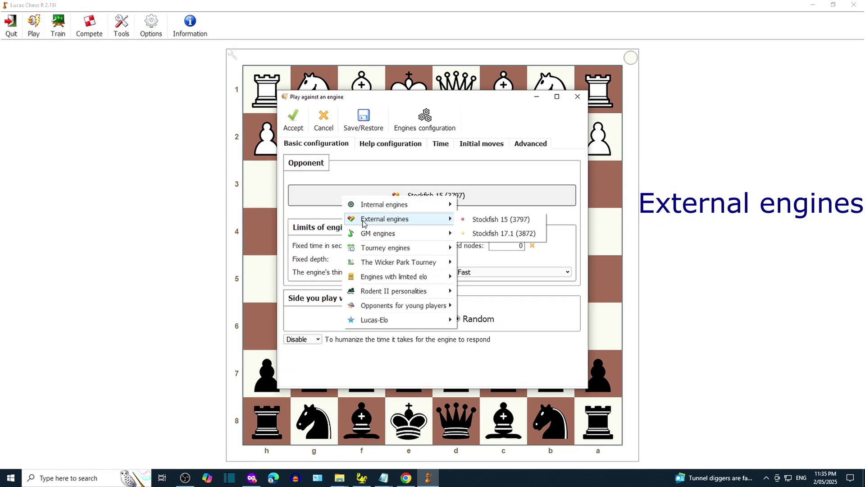
left_click(480, 234)
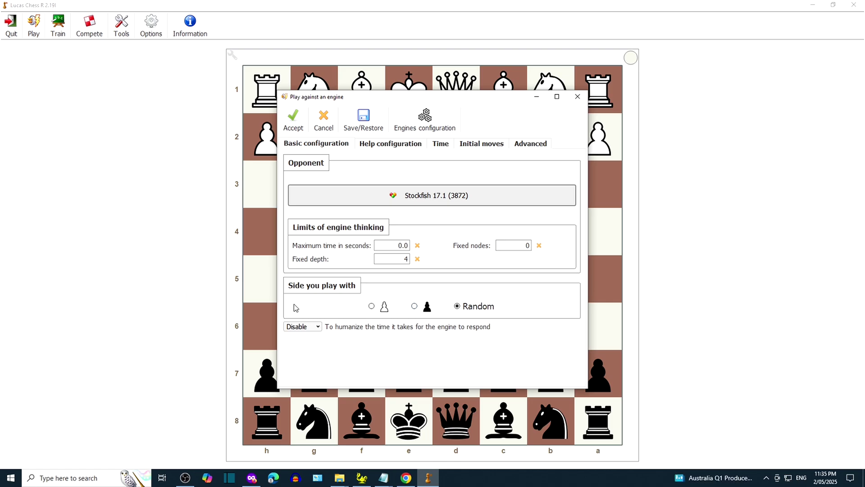
left_click(293, 119)
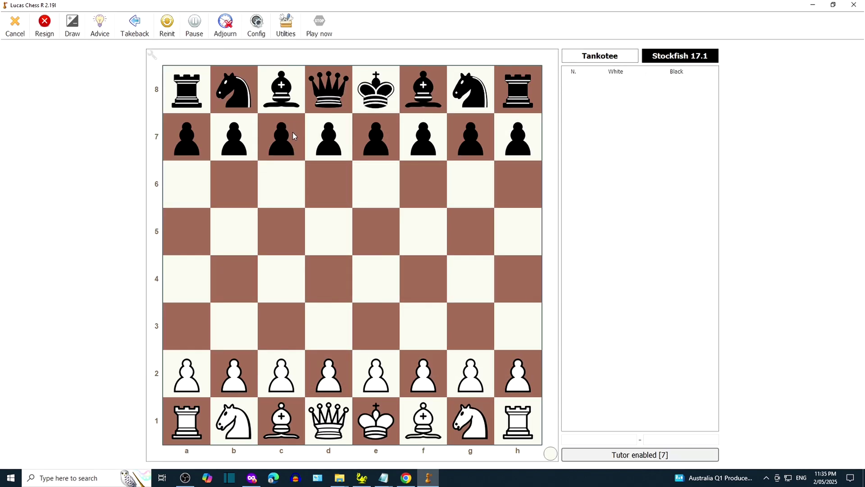
Step: As White, play d4, Nf3, c4, Nc3, Bg5, e4 and Bh4 against Stockfish's replies
left_click_drag(333, 371, 329, 280)
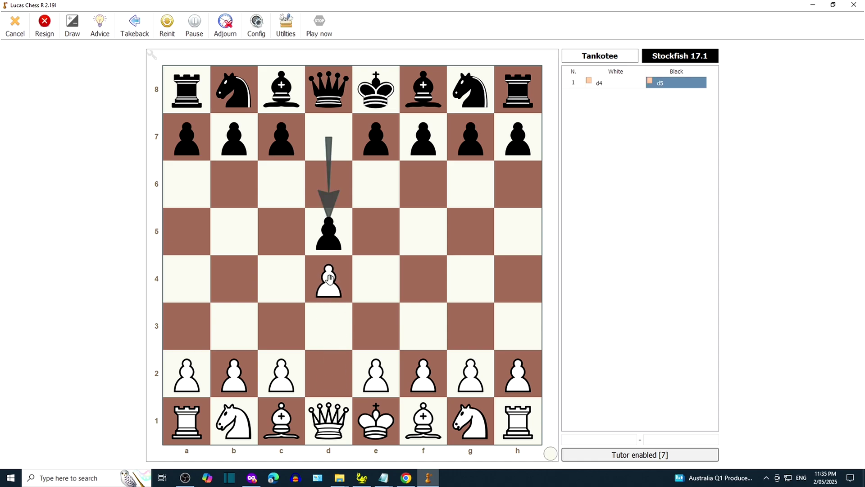
left_click_drag(470, 421, 423, 325)
left_click_drag(282, 374, 282, 285)
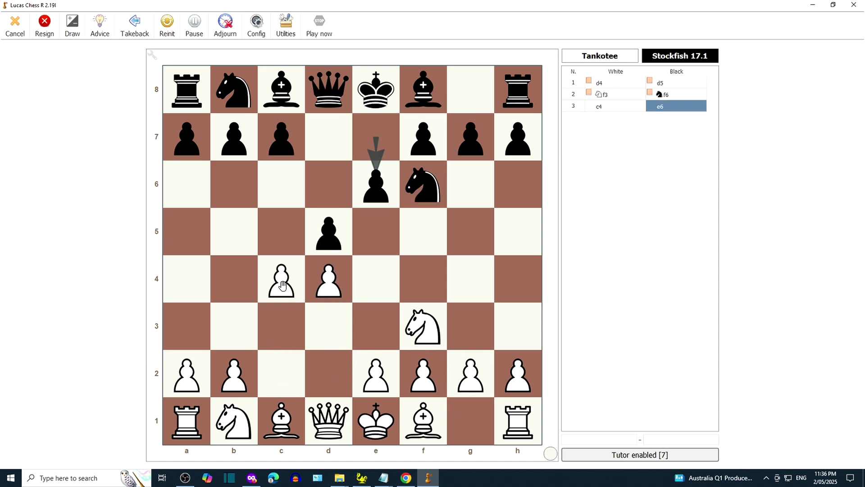
left_click_drag(254, 403, 282, 327)
left_click_drag(283, 416, 470, 230)
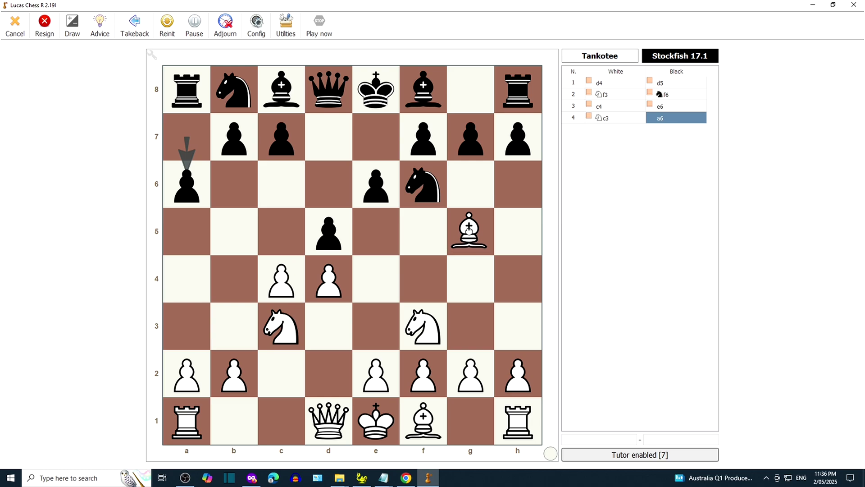
left_click_drag(375, 374, 377, 236)
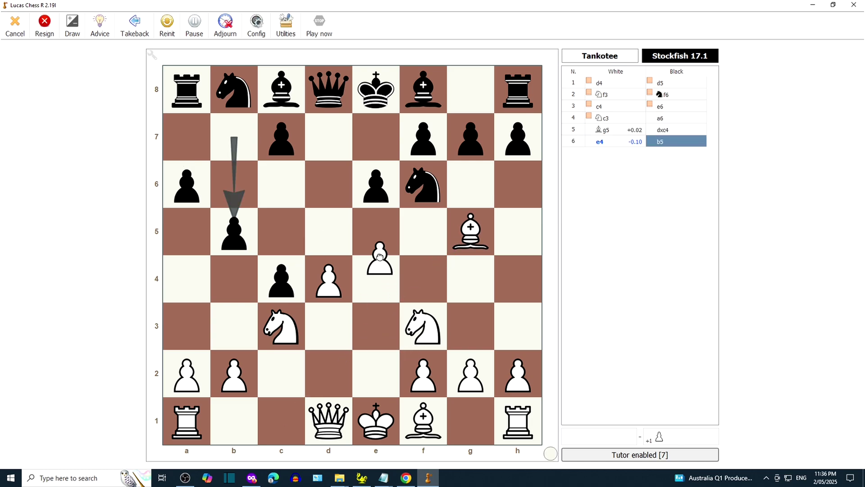
left_click_drag(472, 241, 512, 275)
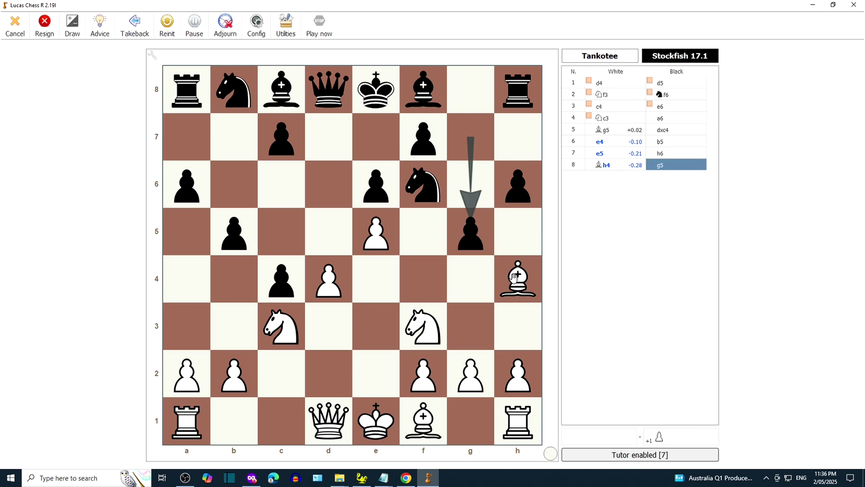